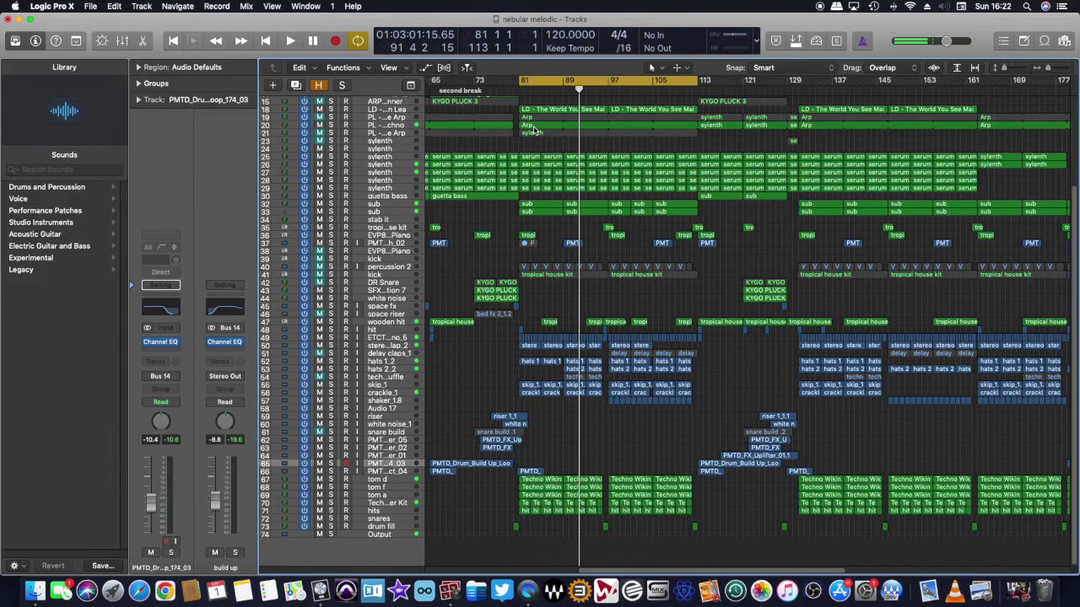
Scroll to the top of the arrangement and select the block of serum and sylenth regions.
scroll(533, 131, up, 5)
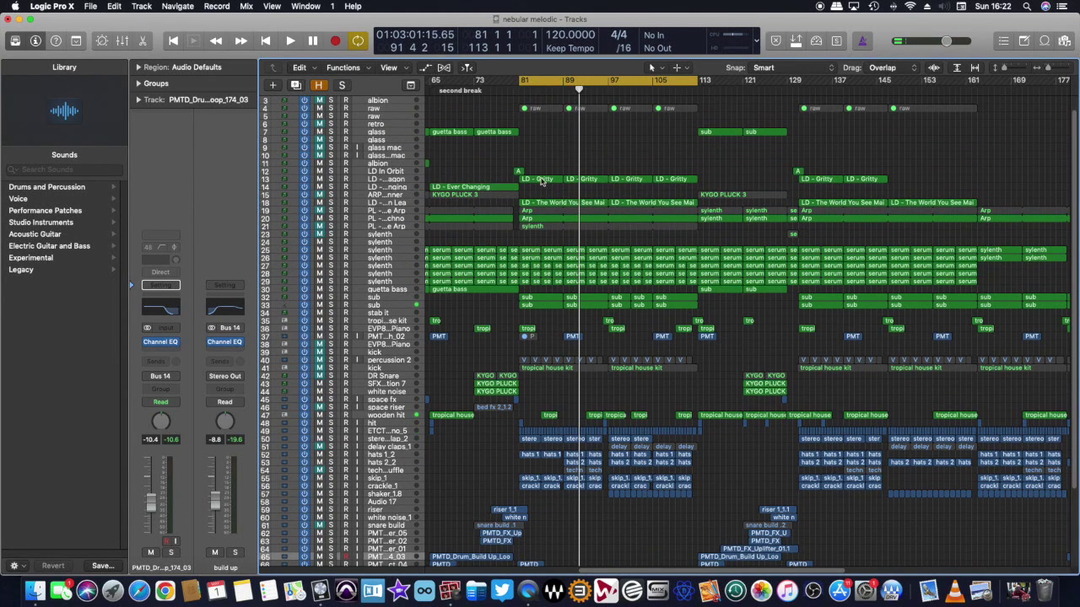
scroll(540, 176, up, 1)
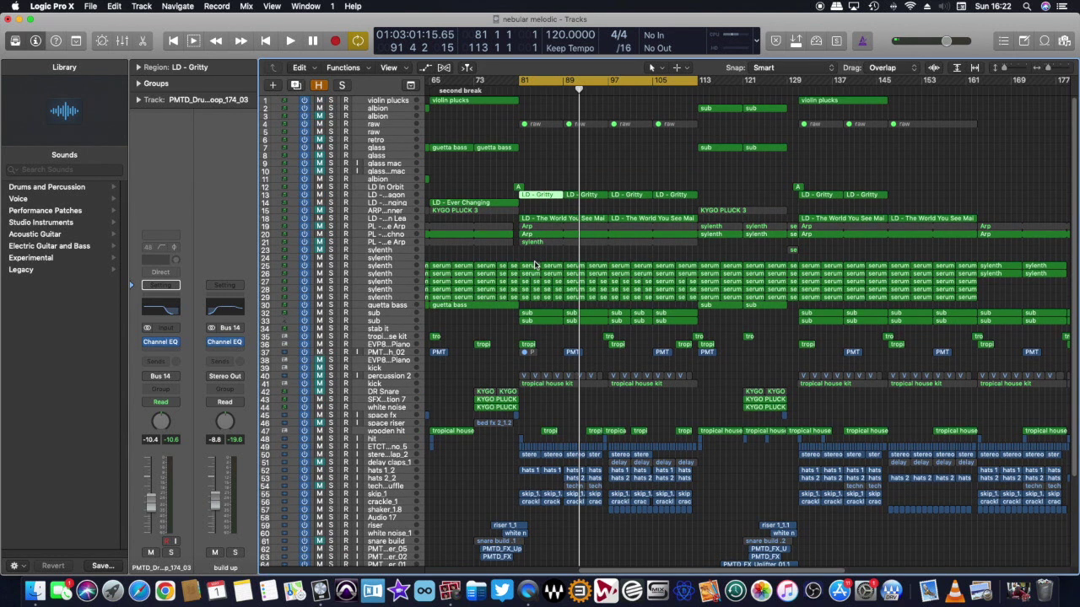
drag(528, 264, 604, 304)
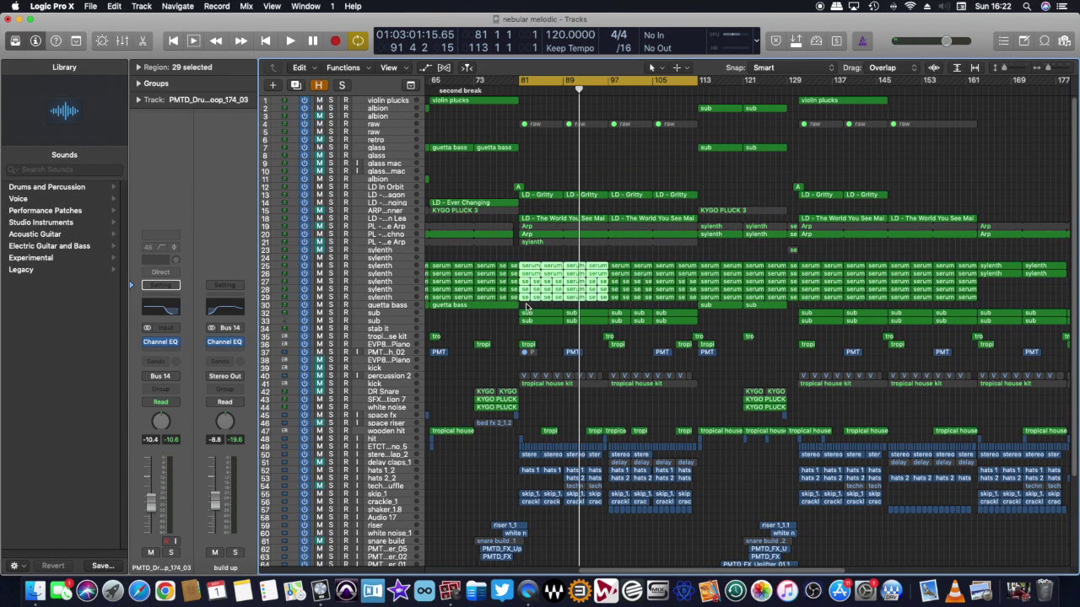
Solo the sylenth track on track 28 and play it through the drop.
click(390, 290)
click(237, 552)
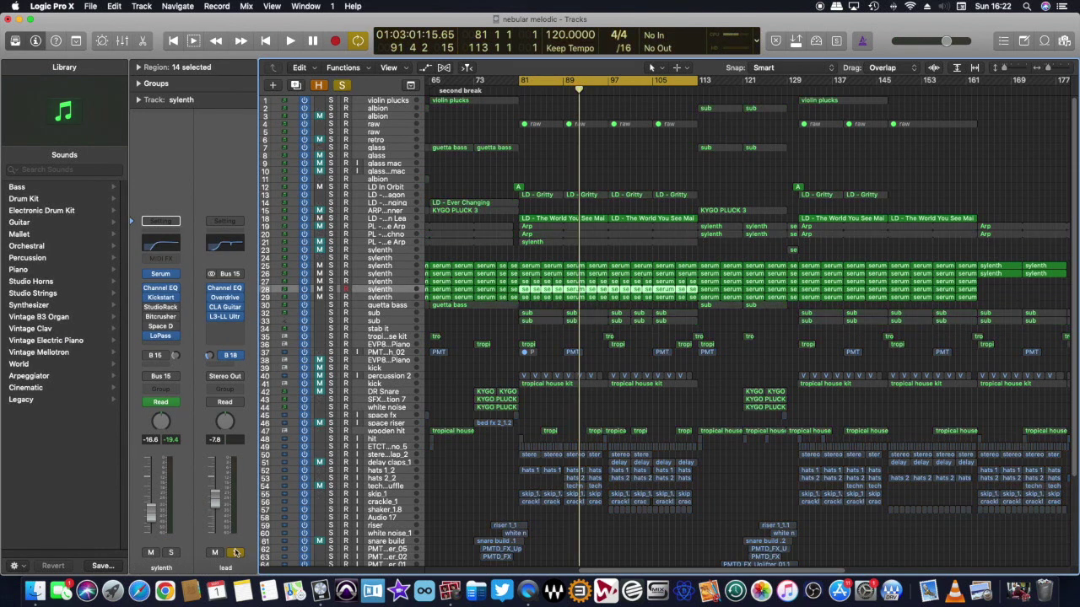
click(490, 89)
key(space)
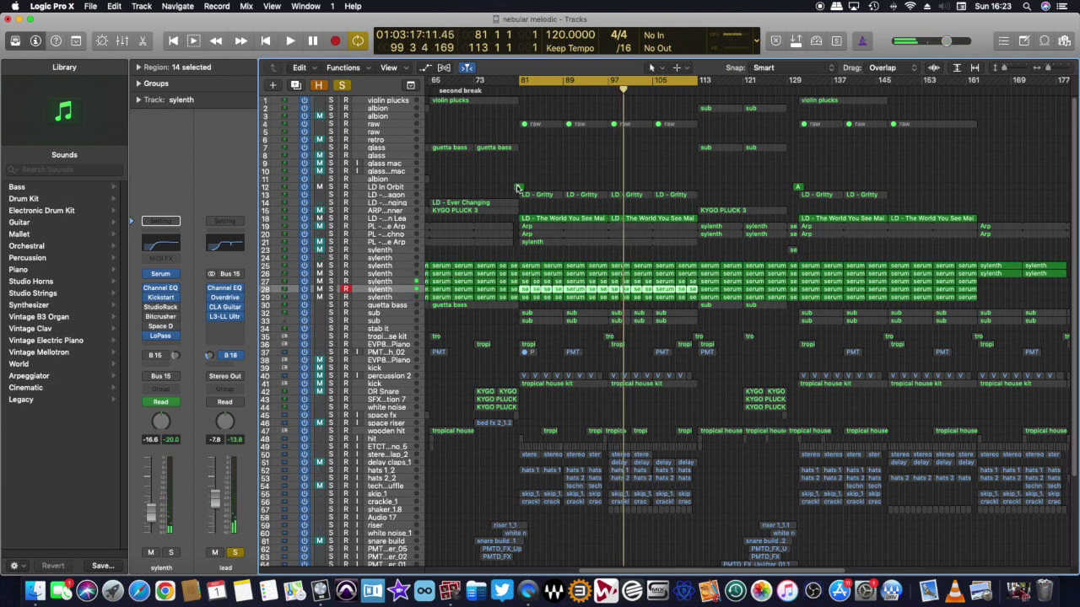
Solo the LD In Orbit lead and play it from bar 81.
click(330, 186)
click(515, 89)
key(space)
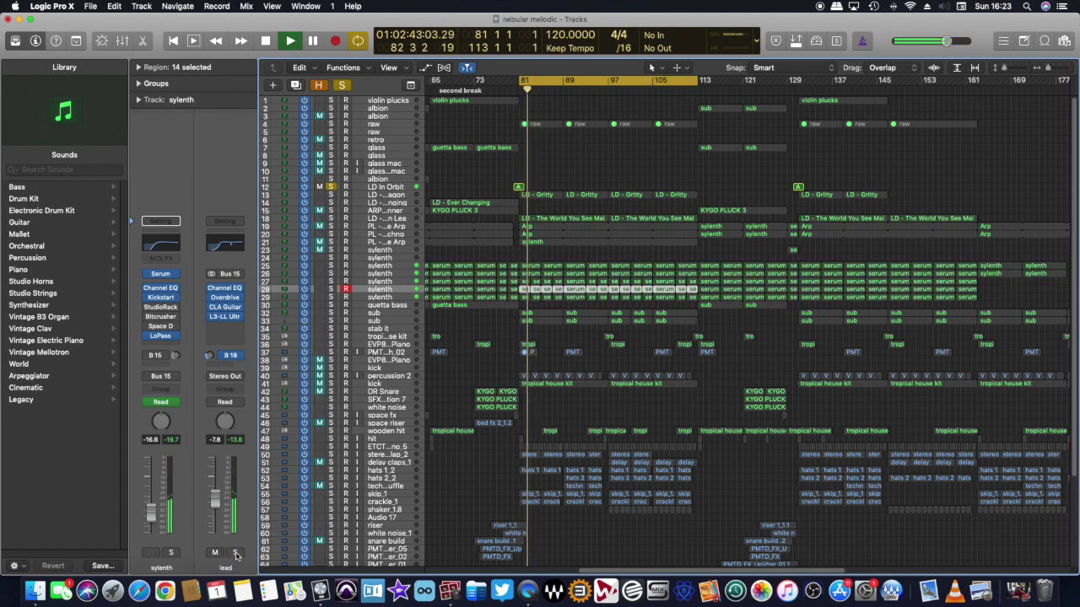
key(comma)
key(comma)
key(comma)
key(comma)
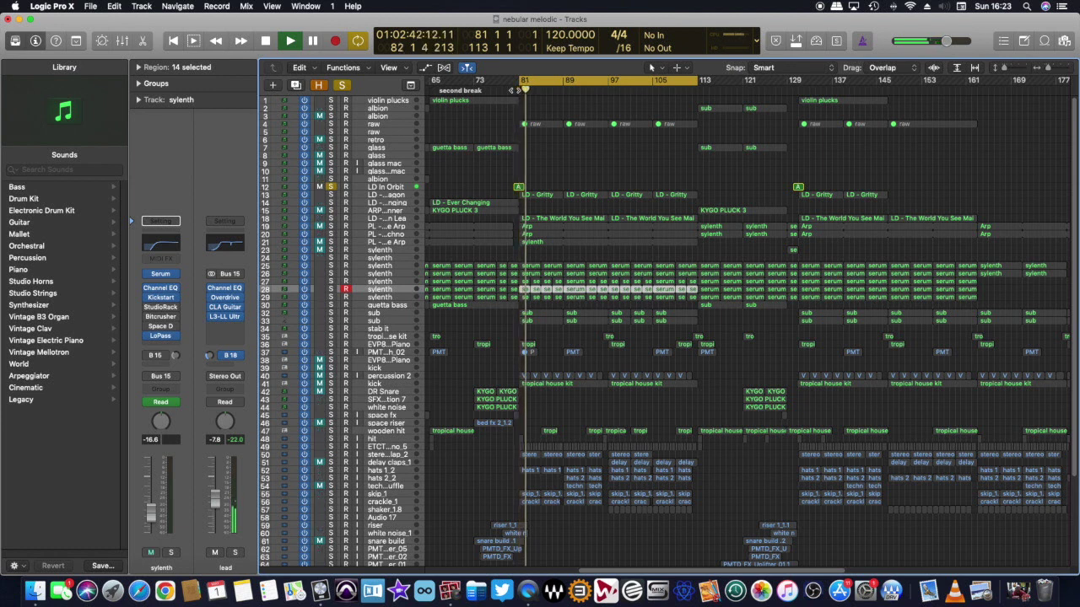
Clear all solos, solo the LD - Octagon lead, and audition it from bar 81.
key(ctrl+s)
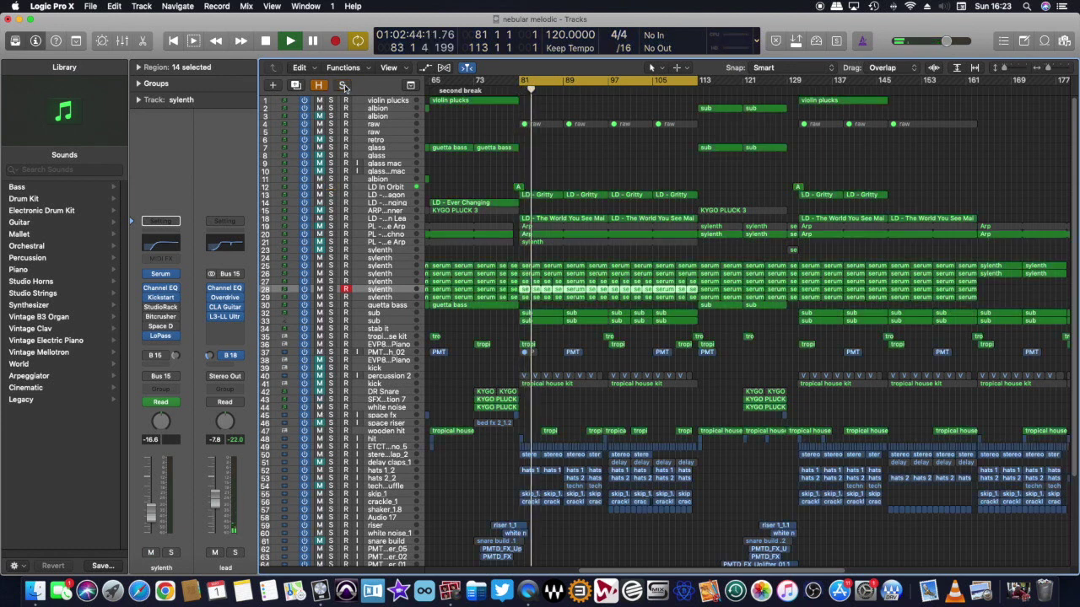
click(408, 198)
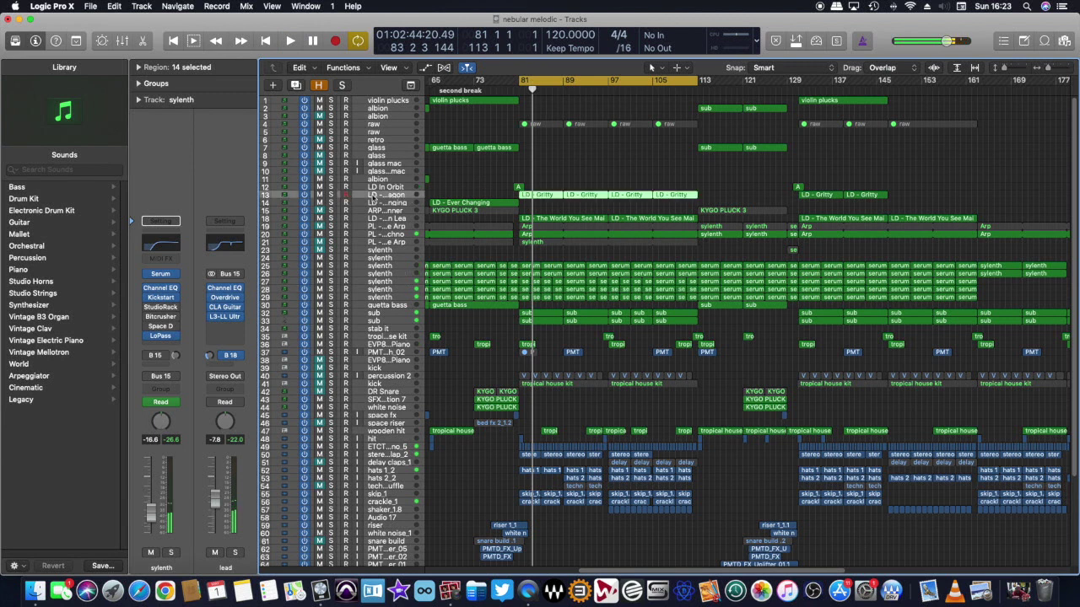
click(331, 196)
key(space)
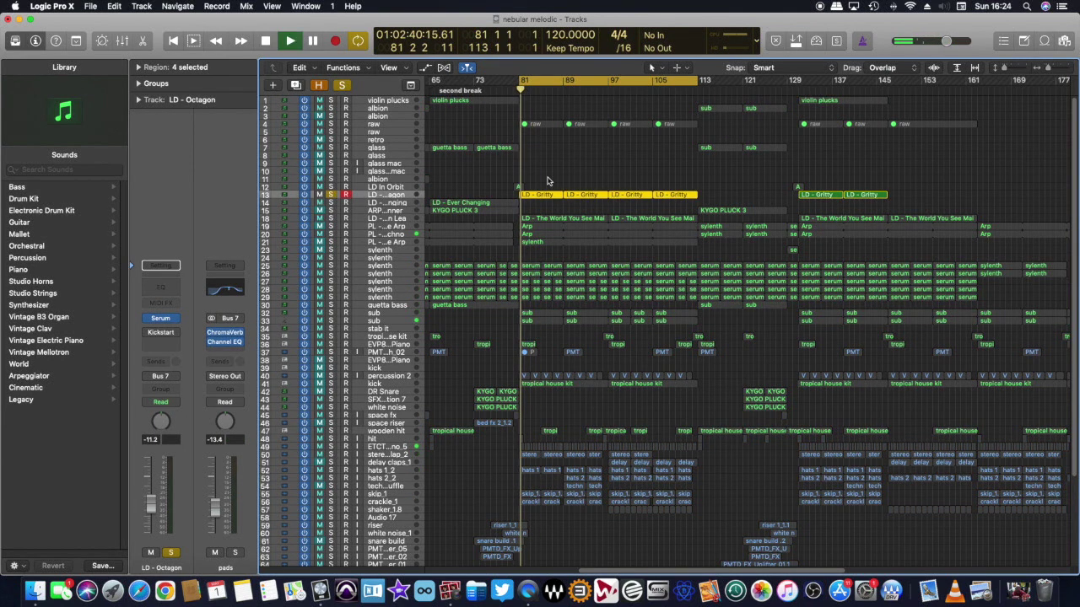
click(545, 199)
key(space)
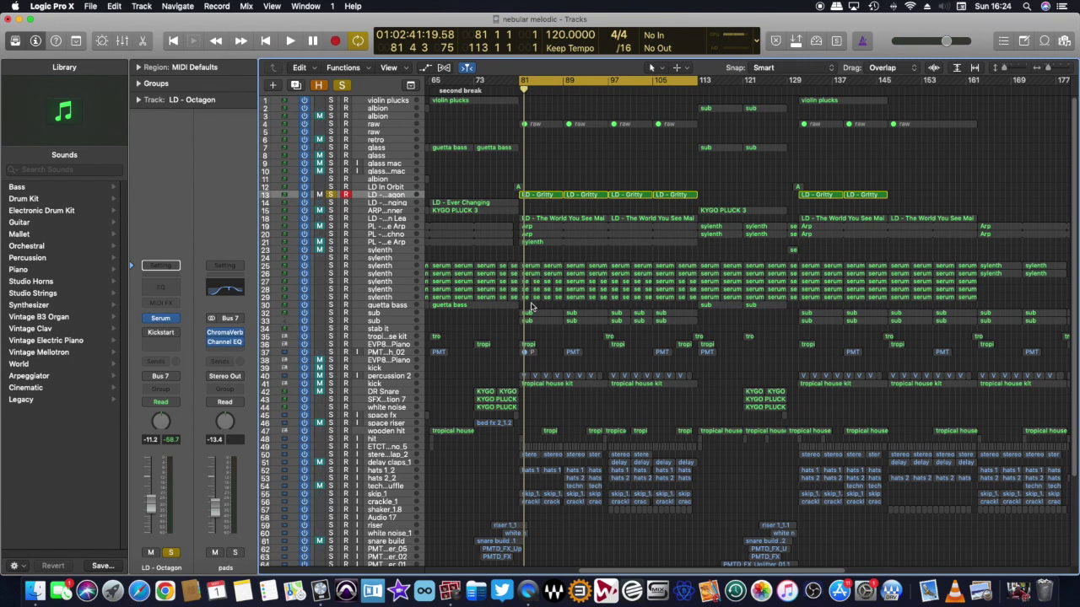
Open the track 18 main lead region in the Piano Roll, play it, and check a low note's velocity.
click(549, 218)
key(space)
key(p)
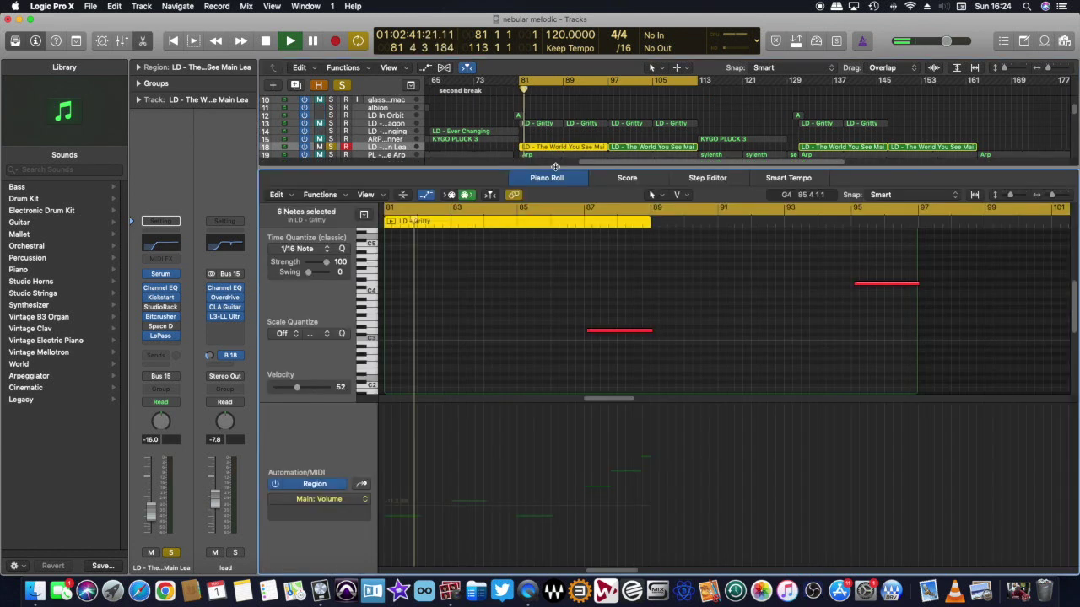
click(611, 330)
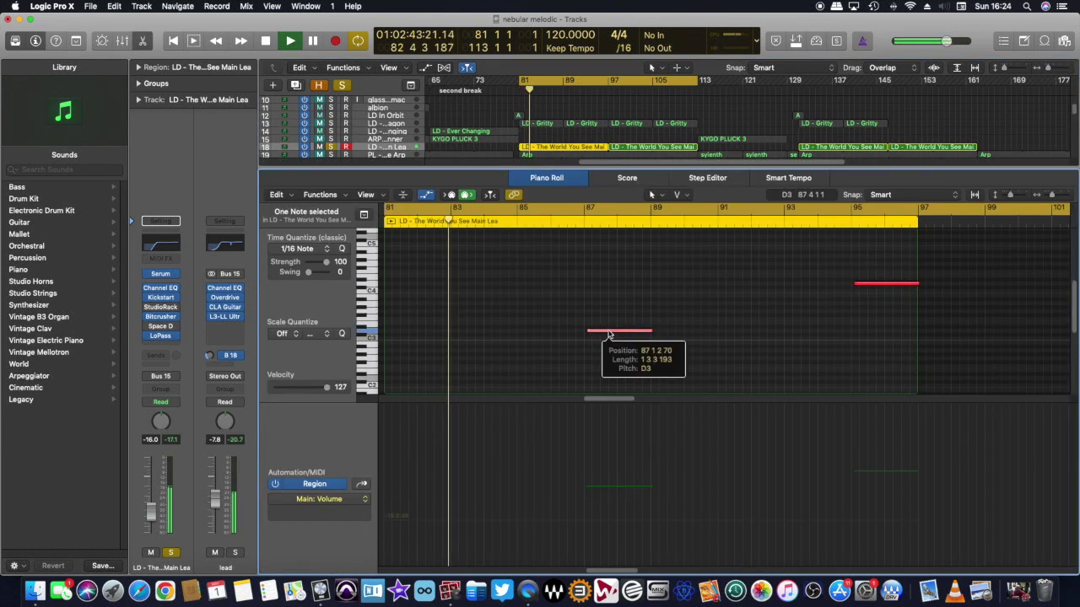
click(570, 225)
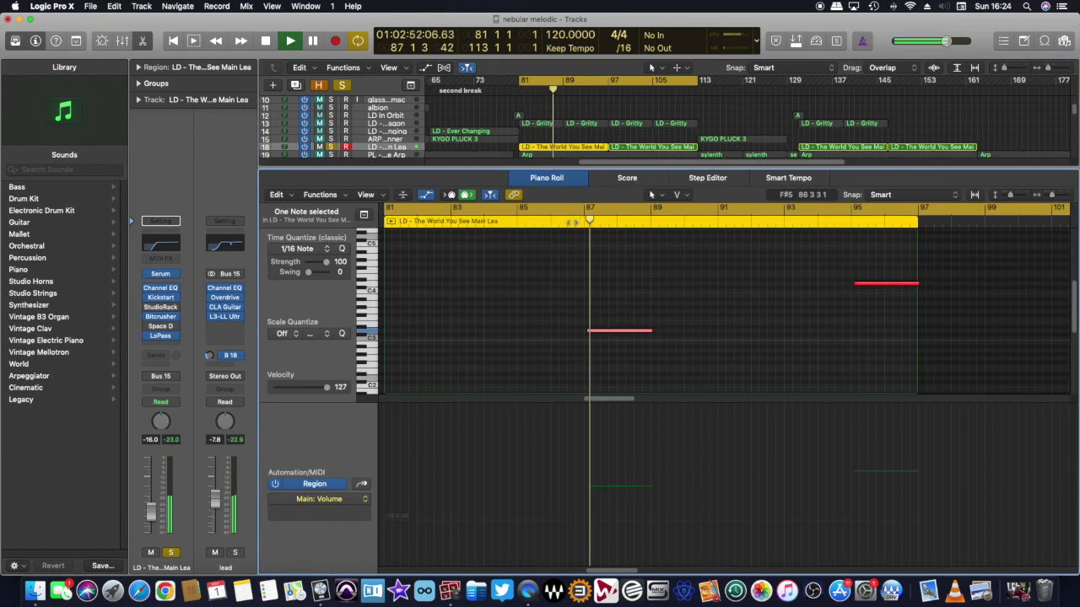
key(p)
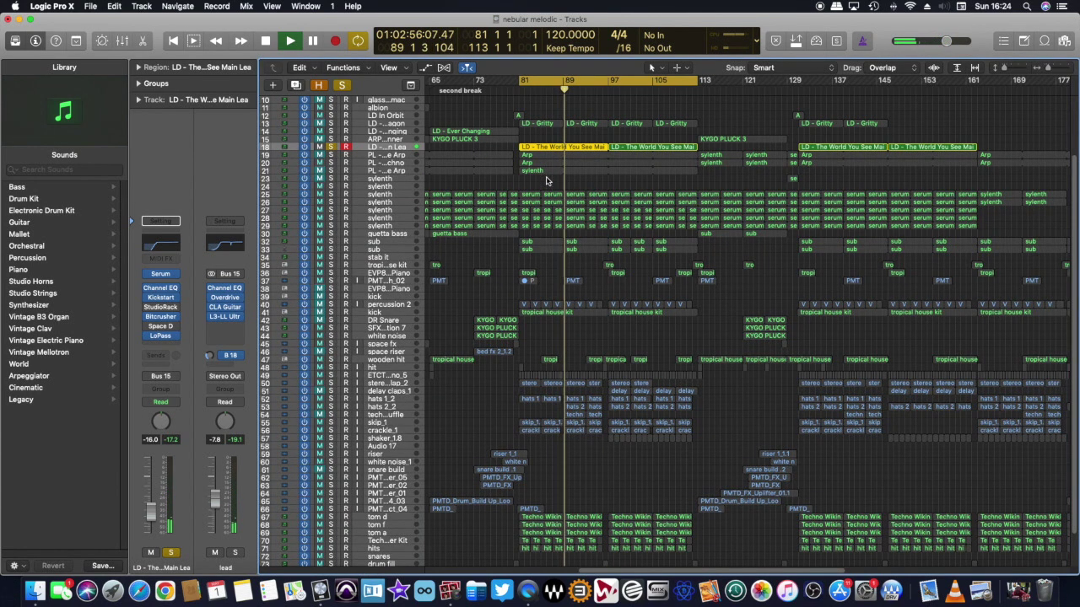
Unsolo the lead, solo the hats 1,2 and hats 2,2 tracks, and play from bars 81 and 89.
click(344, 85)
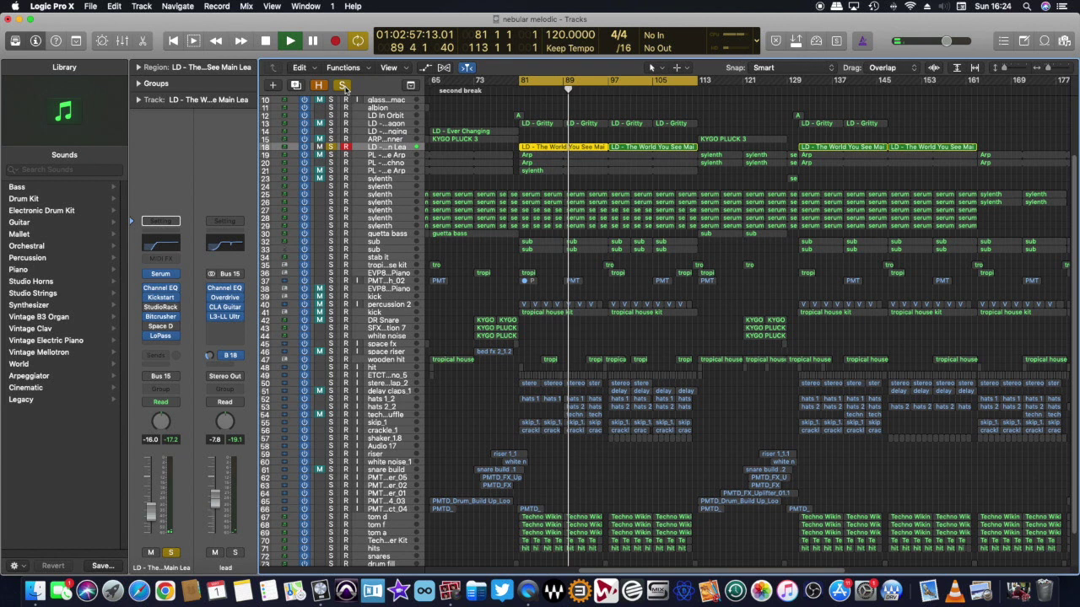
scroll(506, 234, down, 3)
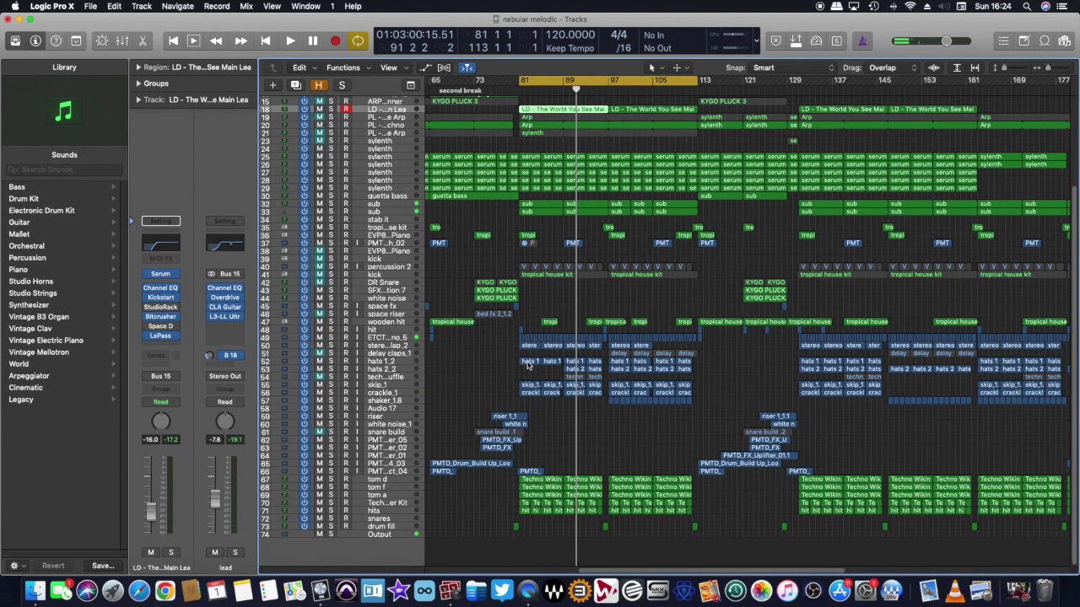
click(331, 363)
key(space)
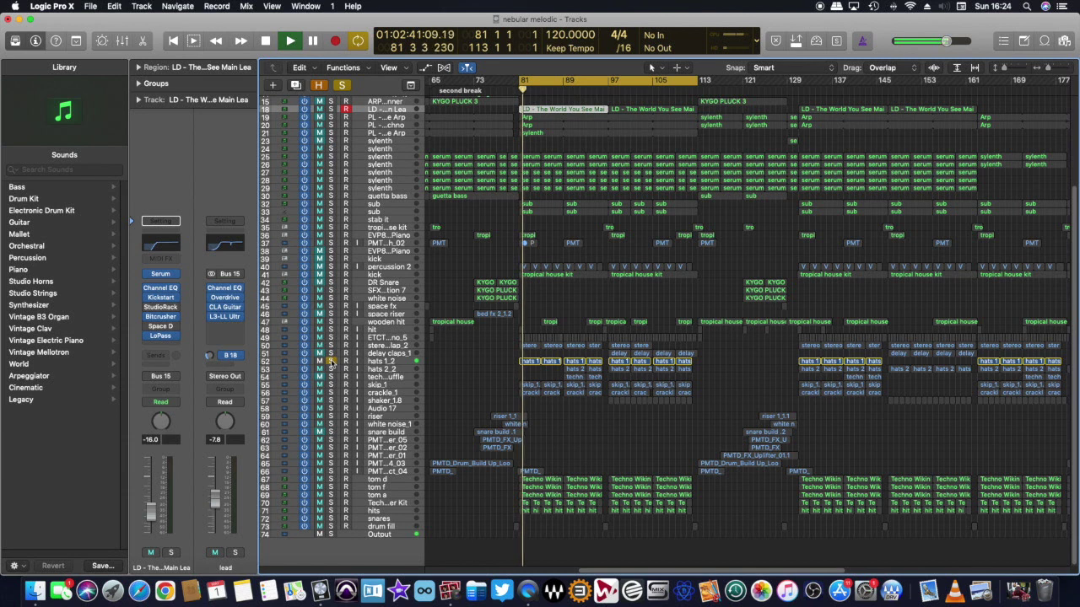
click(331, 369)
key(space)
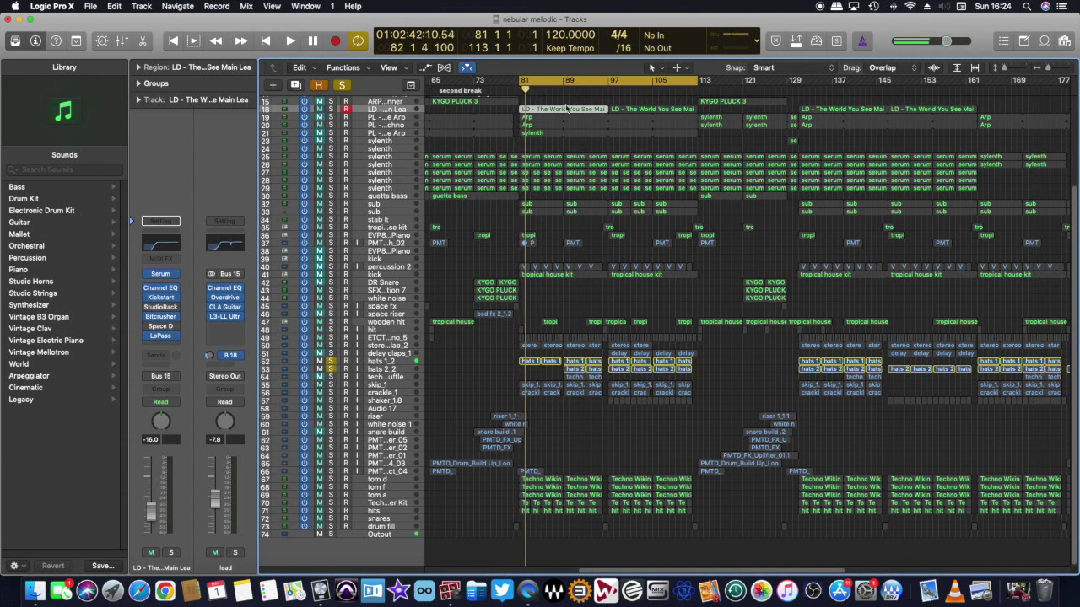
click(563, 90)
key(space)
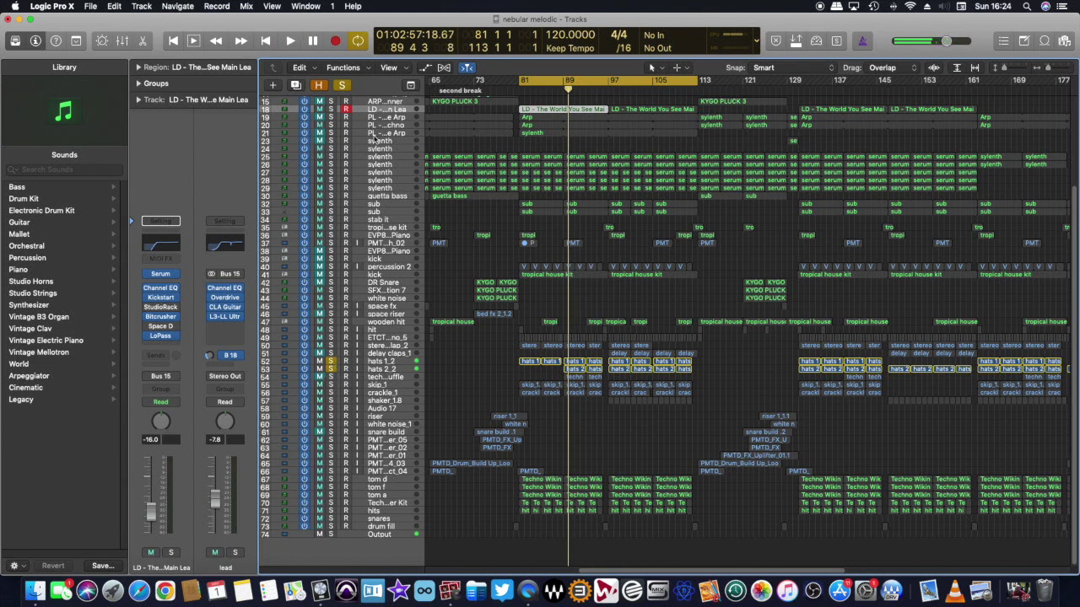
Clear all solos, solo the skip_1 track, and replay from bar 81.
click(342, 85)
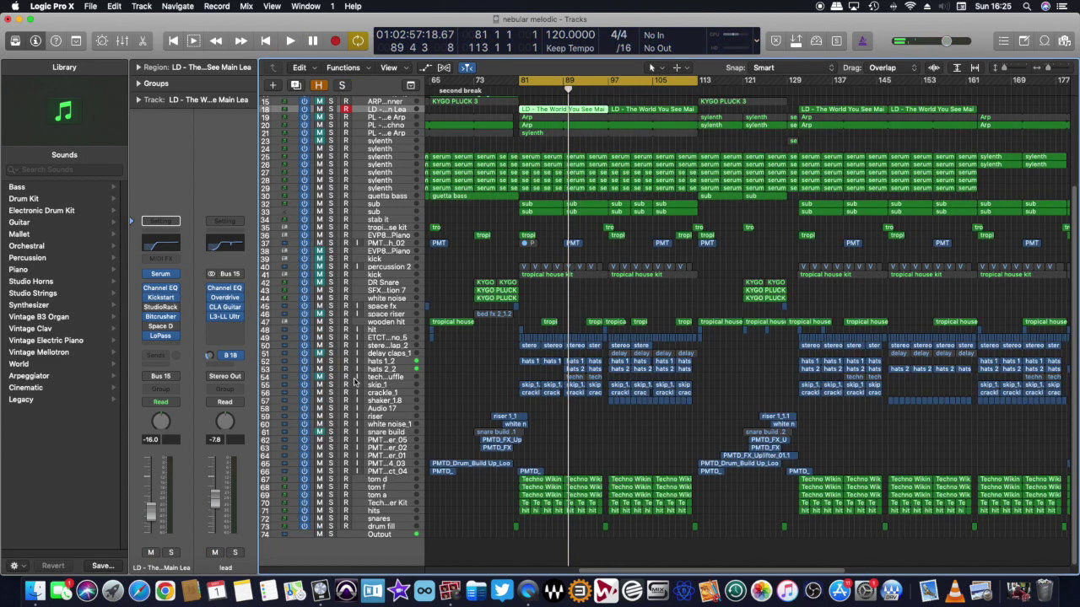
click(384, 386)
click(330, 385)
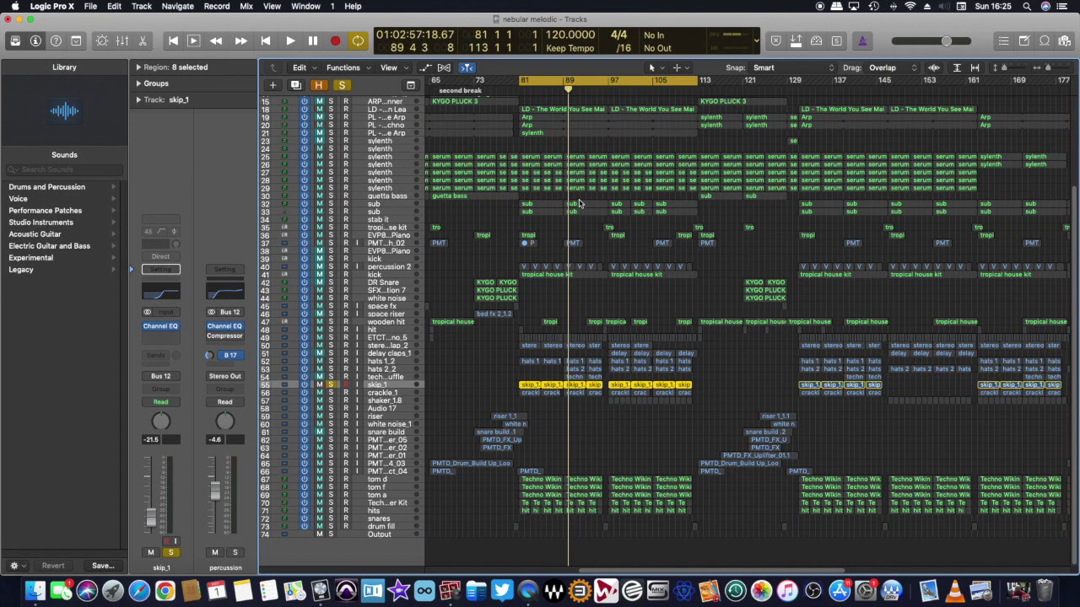
click(523, 88)
key(space)
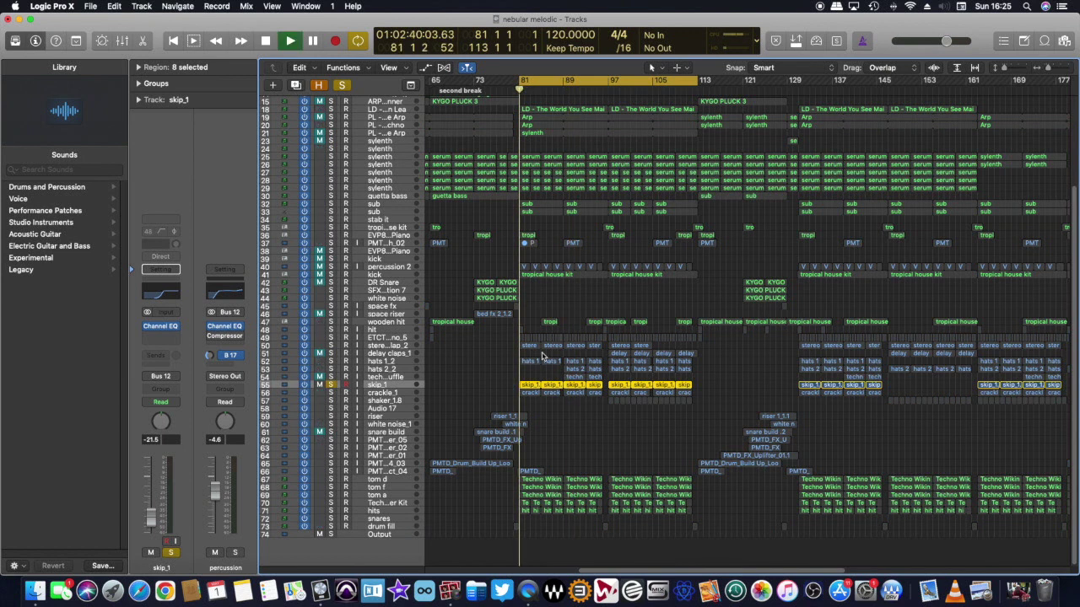
Play the drop with hats 1.2 briefly soloed, then clear the hats and skip_1 solos.
click(534, 376)
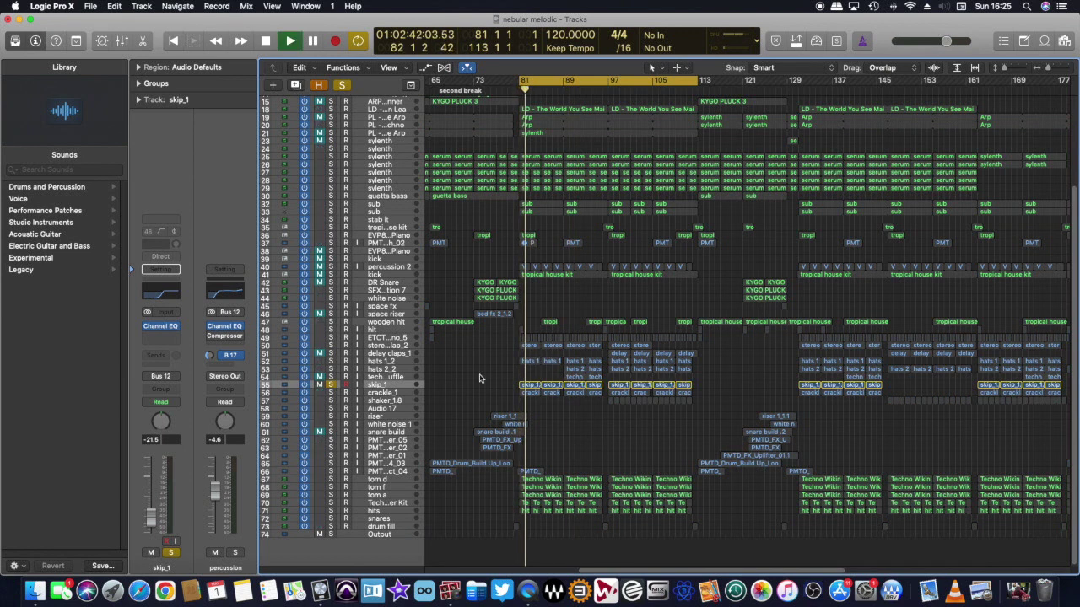
click(330, 361)
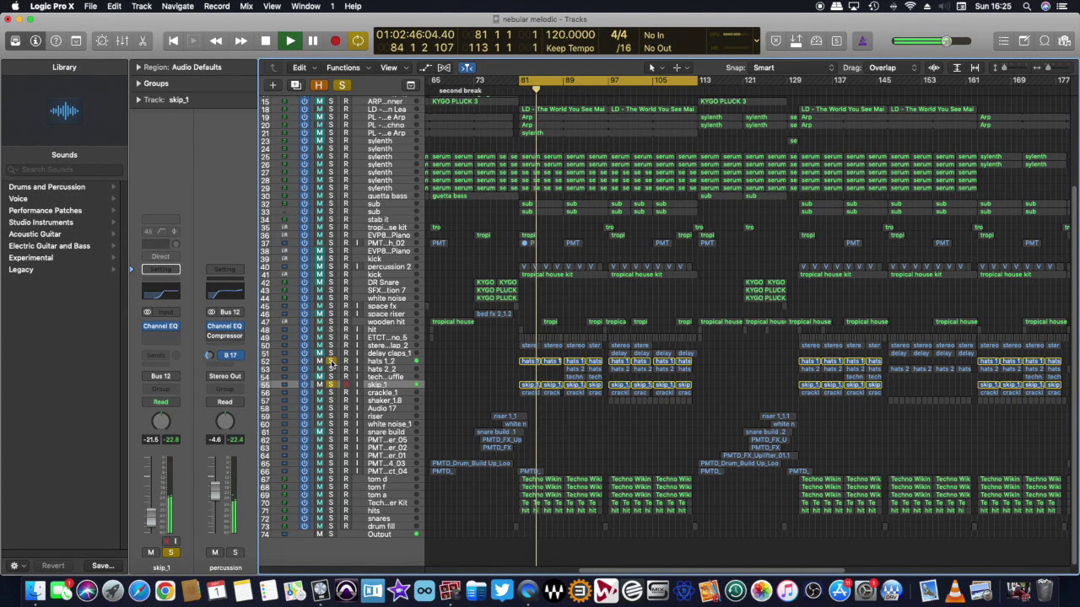
click(331, 361)
click(331, 385)
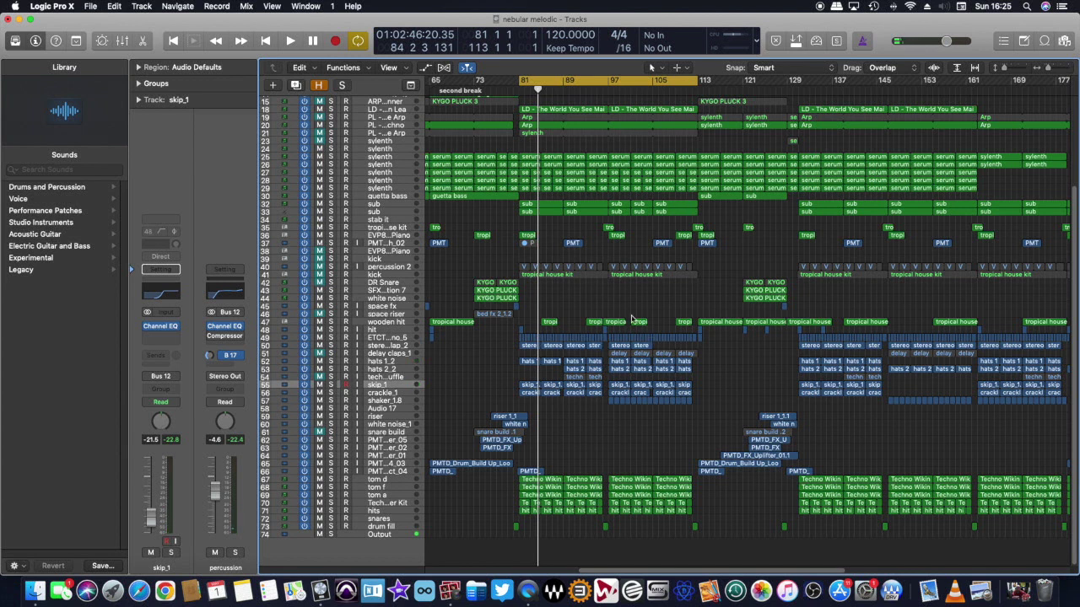
Select the sub track, solo it, and start playing the drop.
click(404, 204)
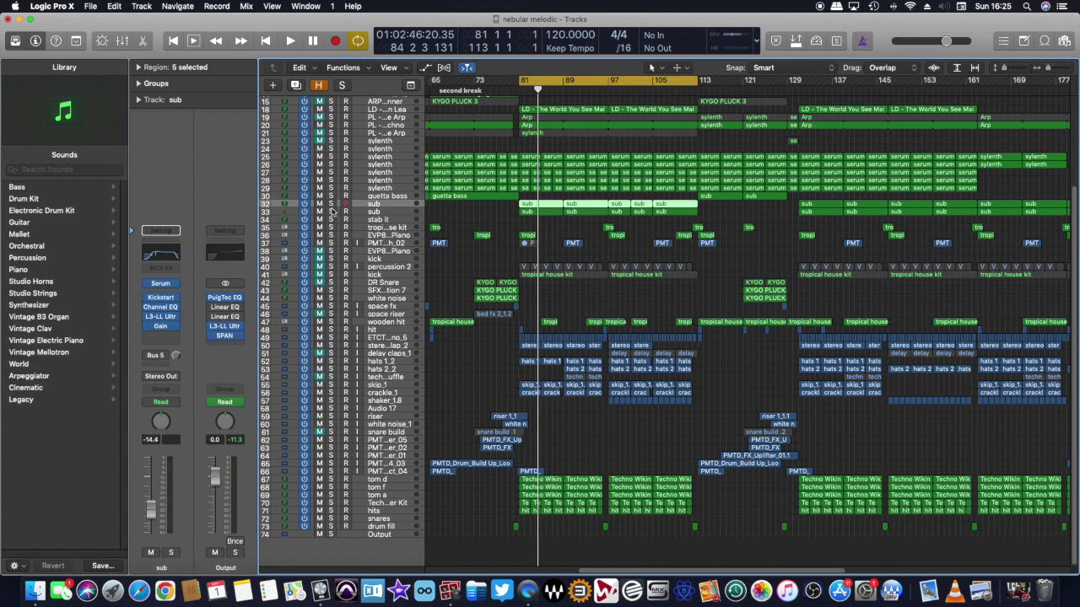
click(331, 204)
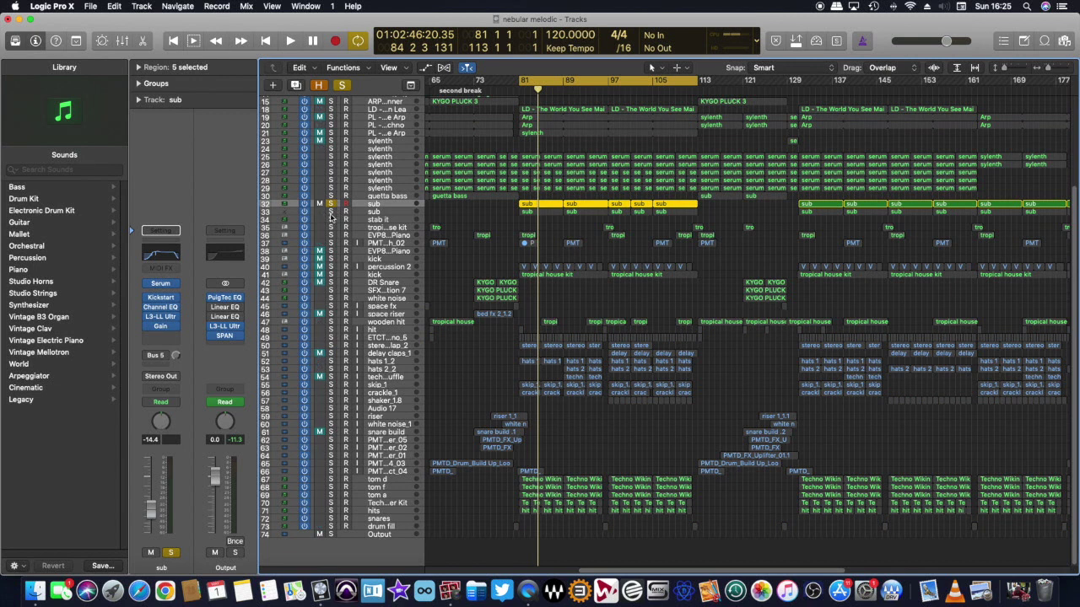
key(space)
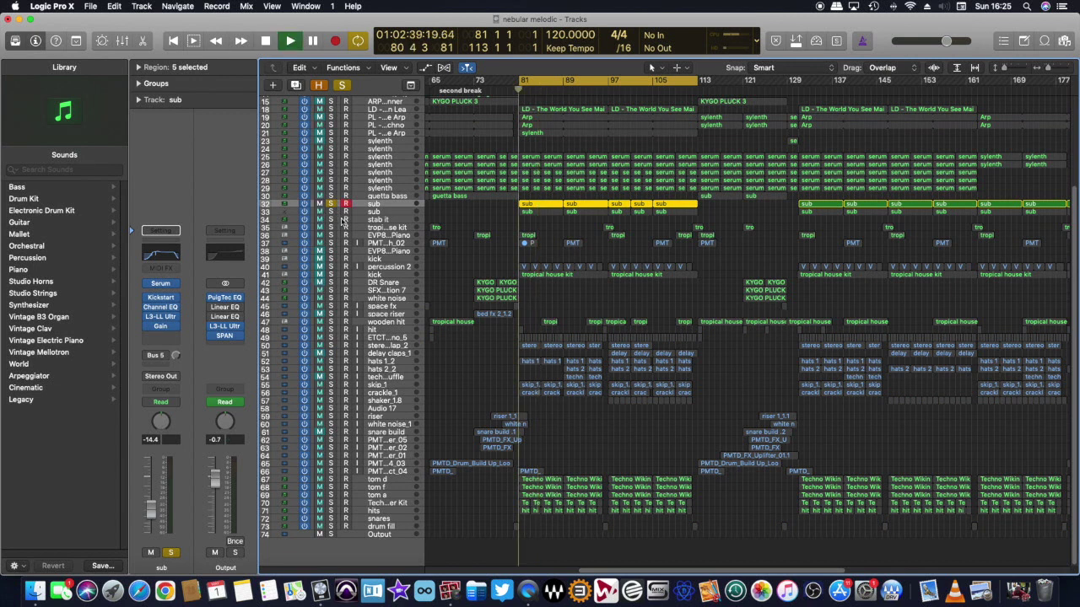
Open the sub's Serum synth to view the BA - The World You See Bass preset, then close it unchanged.
click(162, 285)
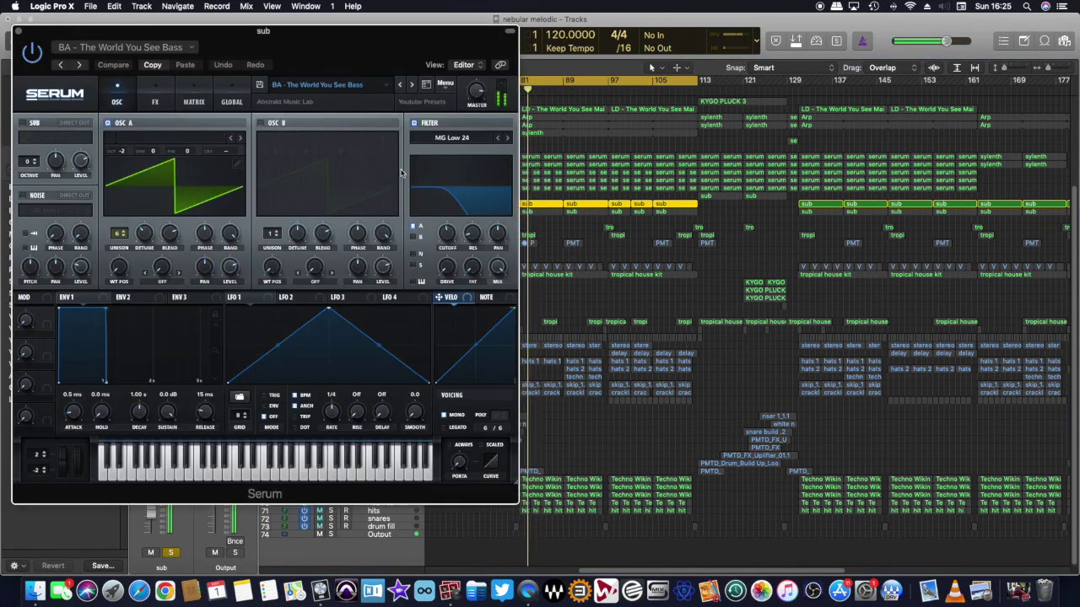
click(304, 87)
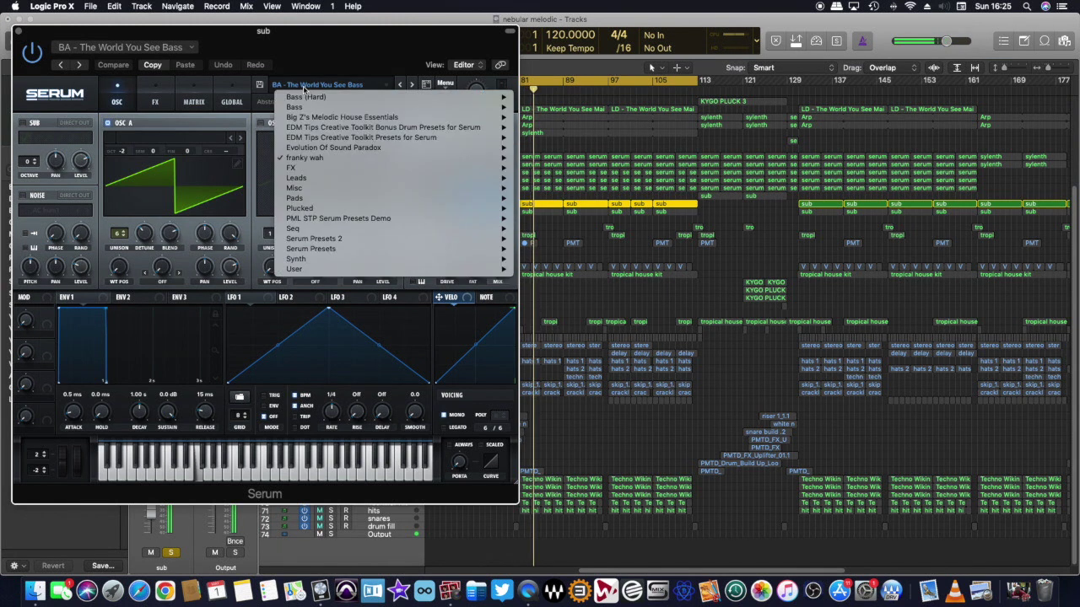
mouse_move(305, 159)
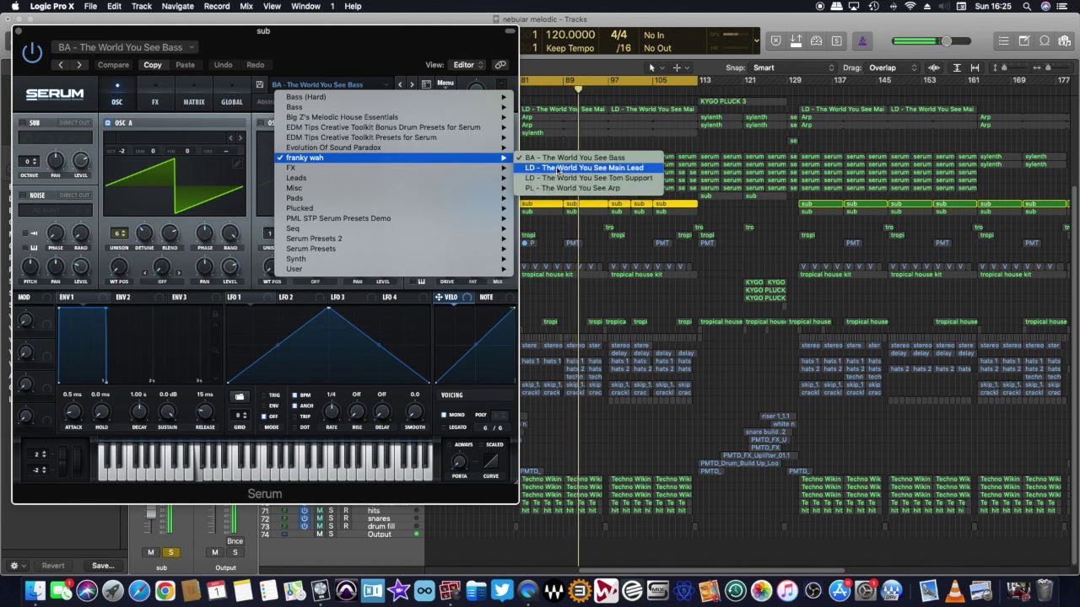
click(275, 63)
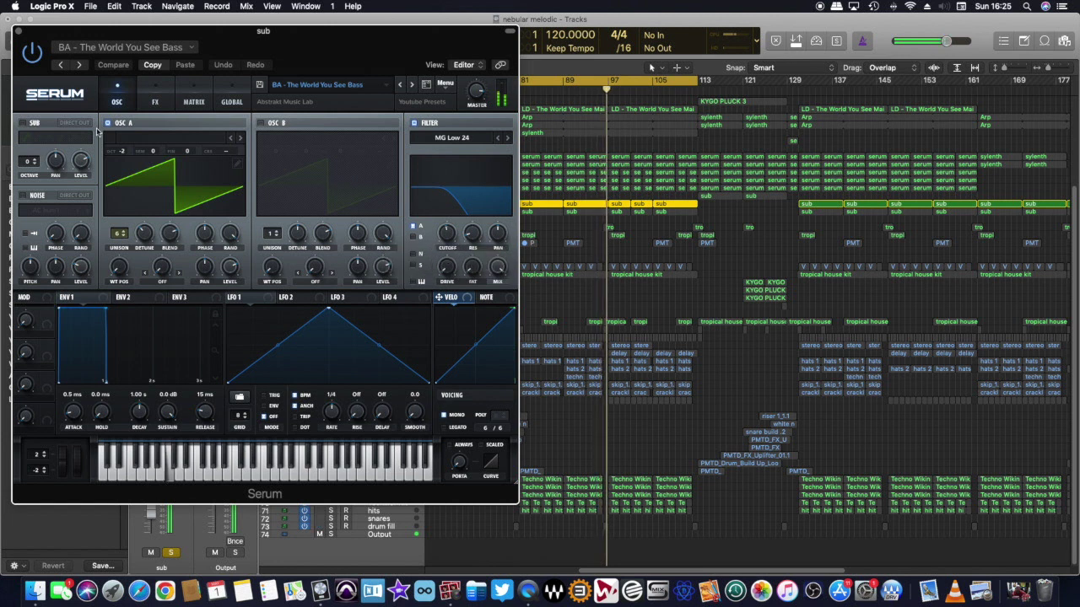
click(18, 31)
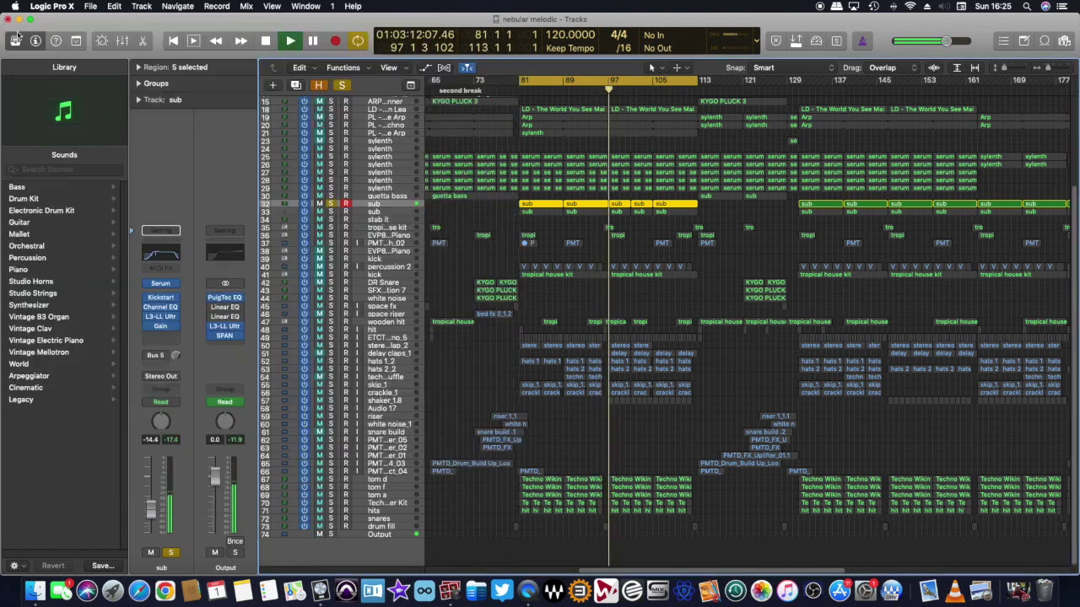
Inspect the sub's Channel EQ, L3-LL Ultra and Gain plug-ins, stopping playback along the way.
click(162, 308)
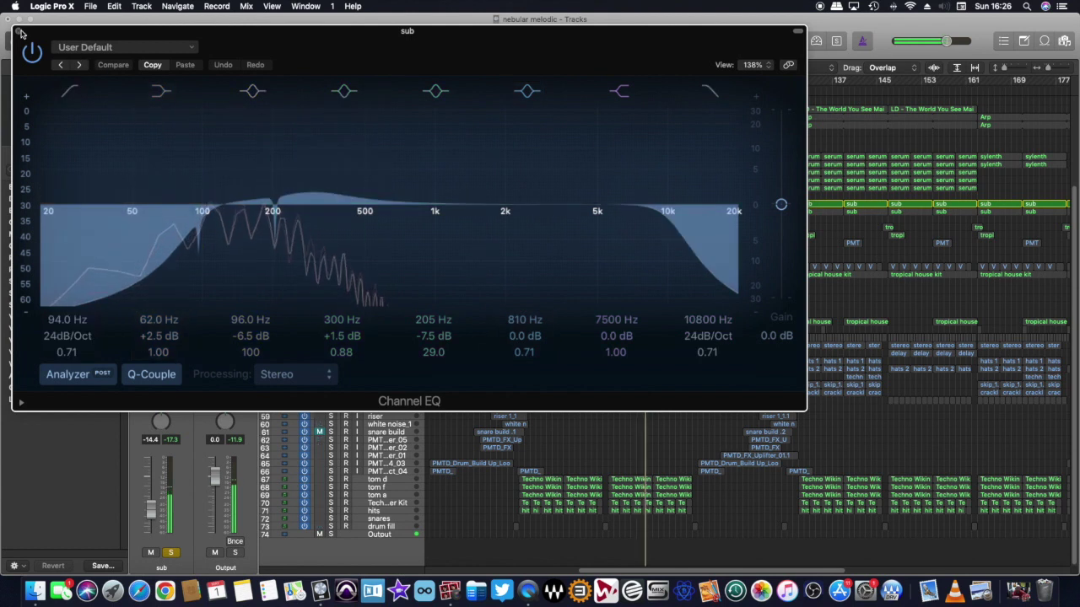
key(super+w)
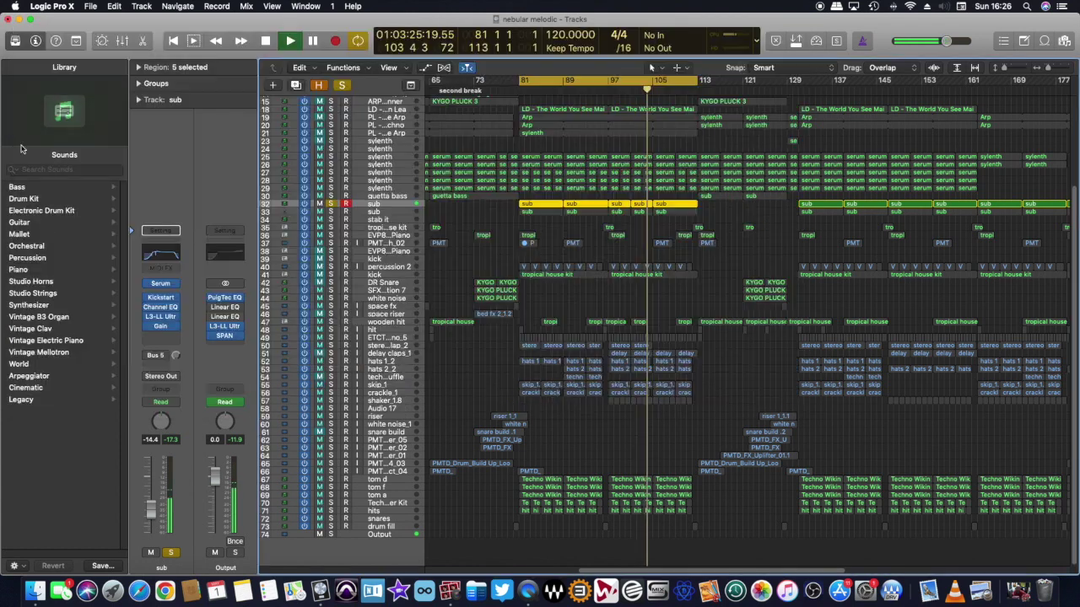
click(162, 317)
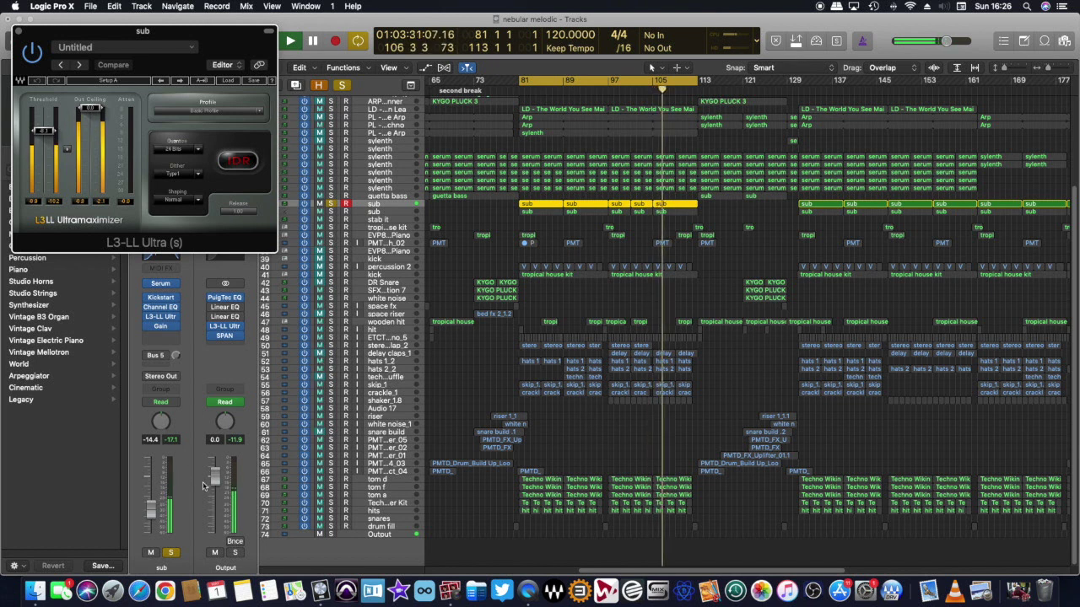
click(19, 32)
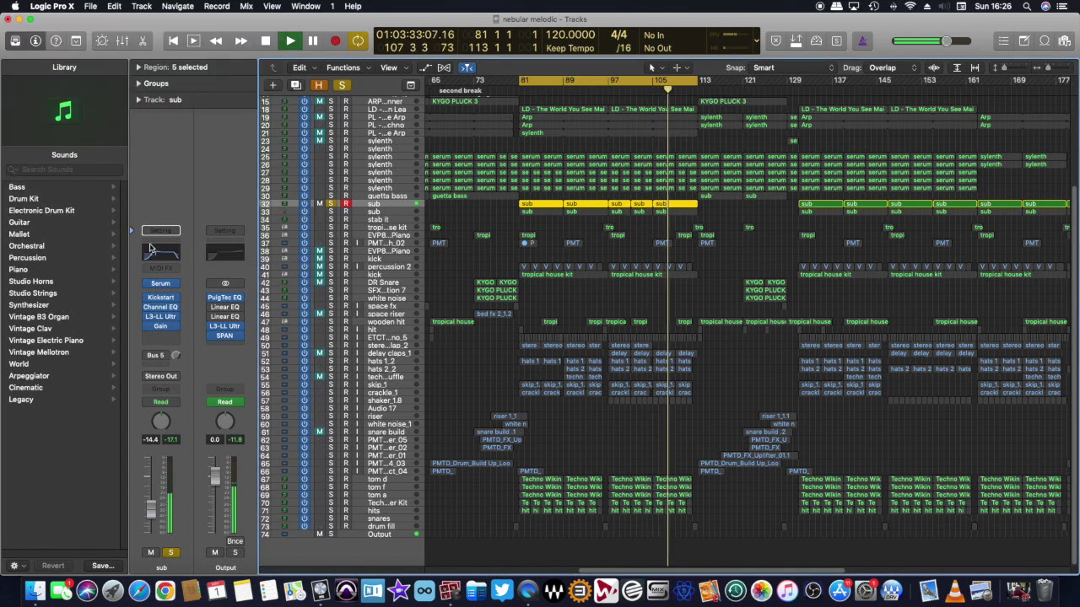
key(space)
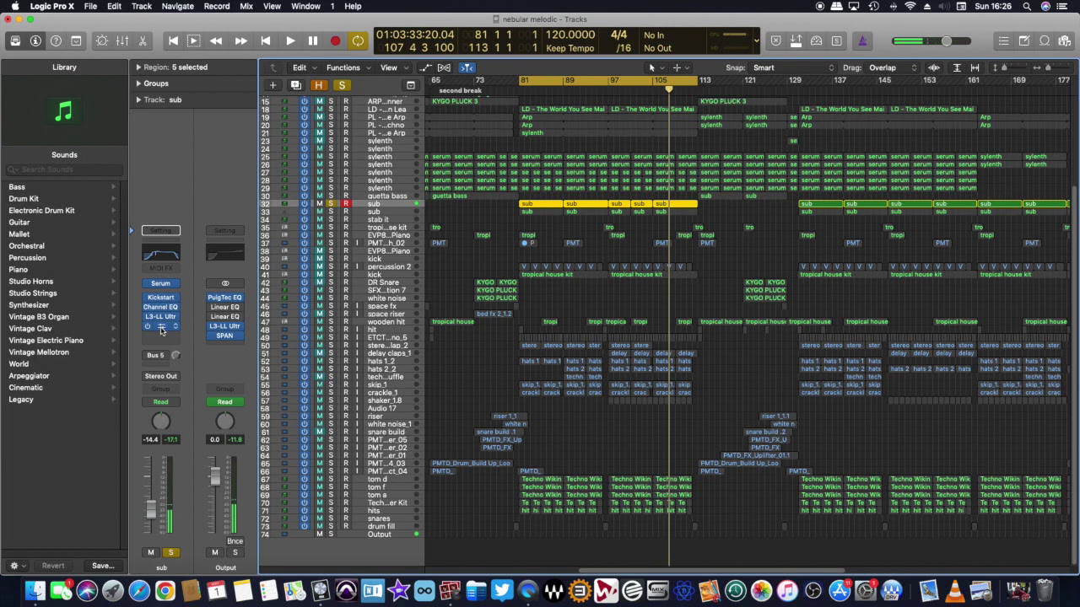
click(161, 328)
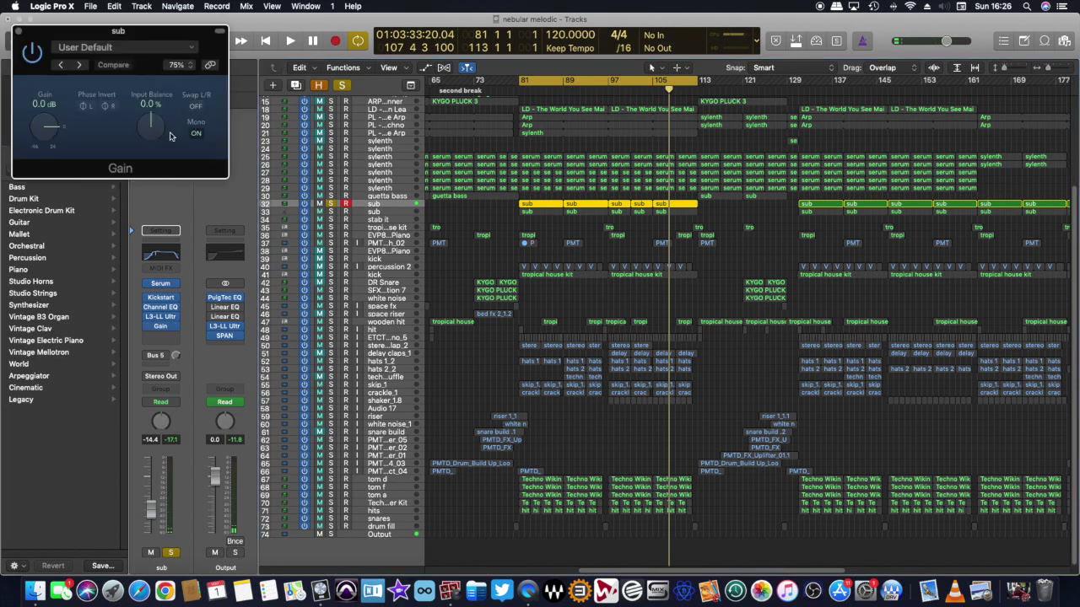
click(15, 32)
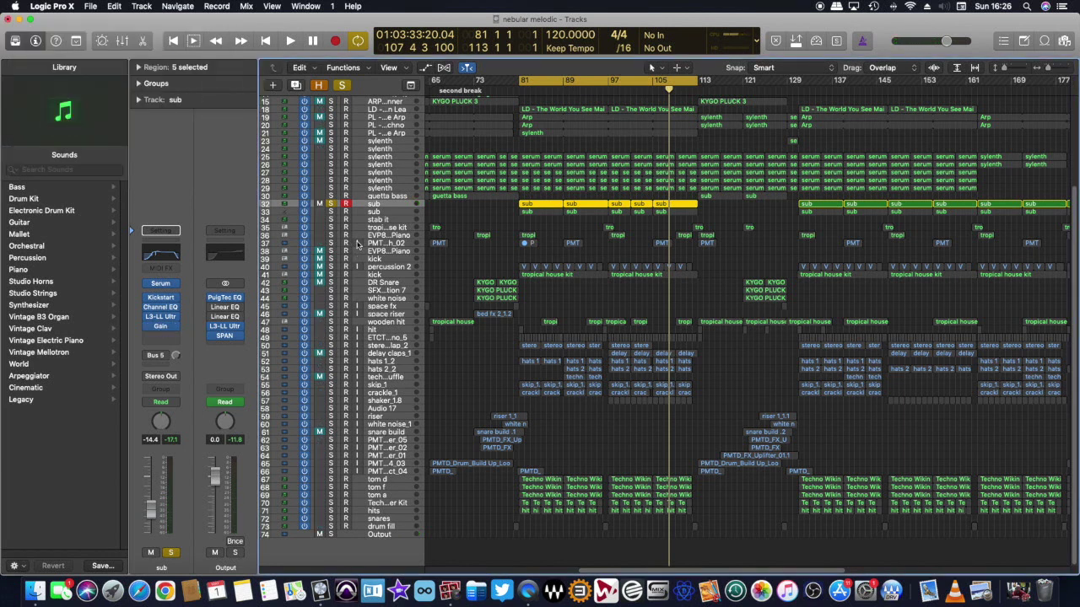
Check the Channel EQ on track 33 sub, solo it instead of the first sub, and play from bar 81.
shift+click(331, 213)
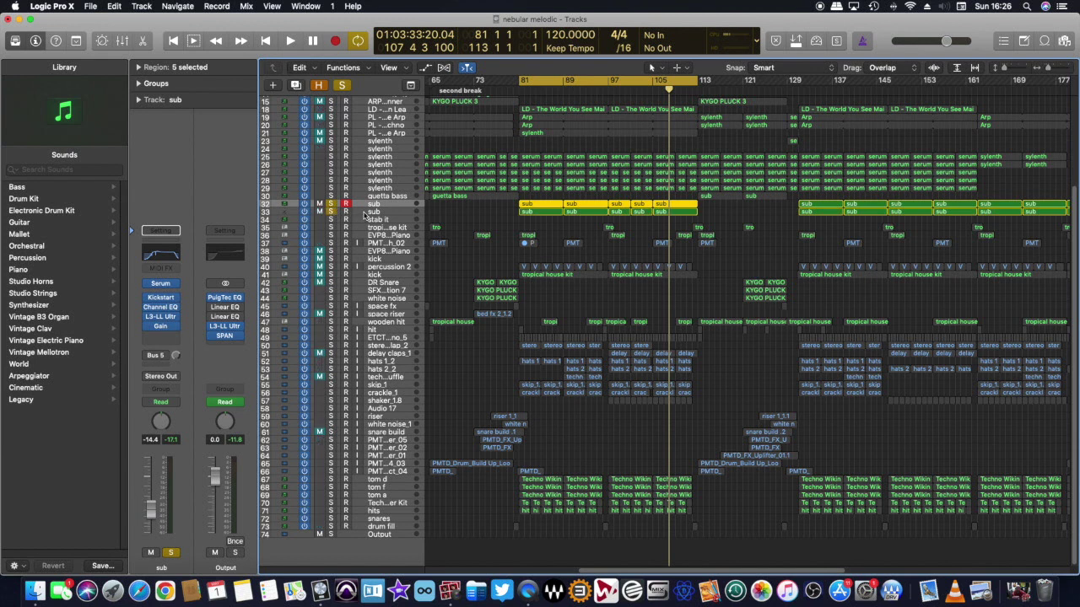
click(365, 213)
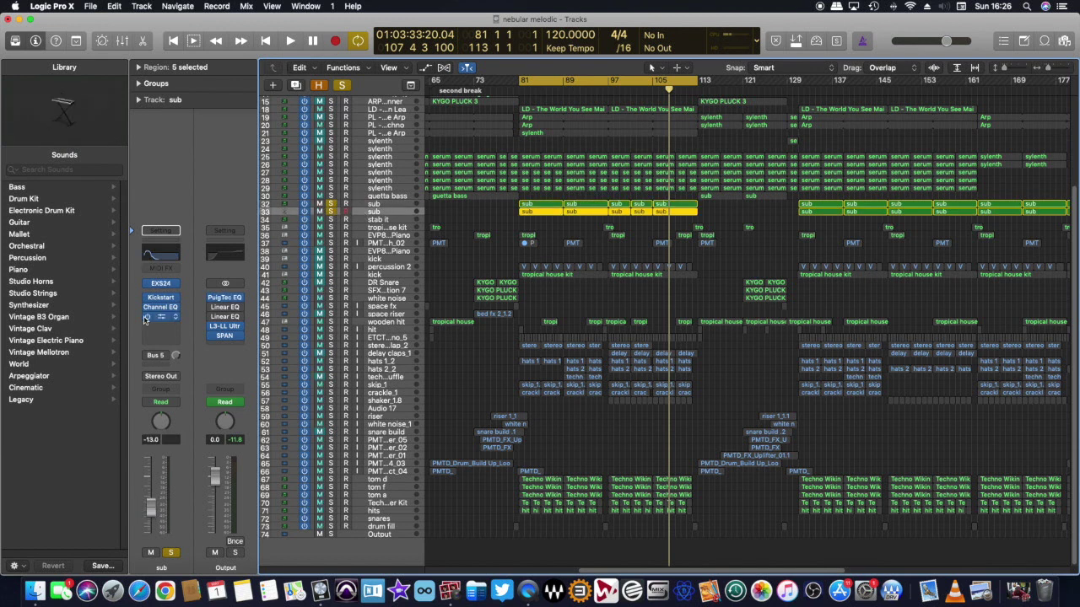
drag(163, 317, 161, 308)
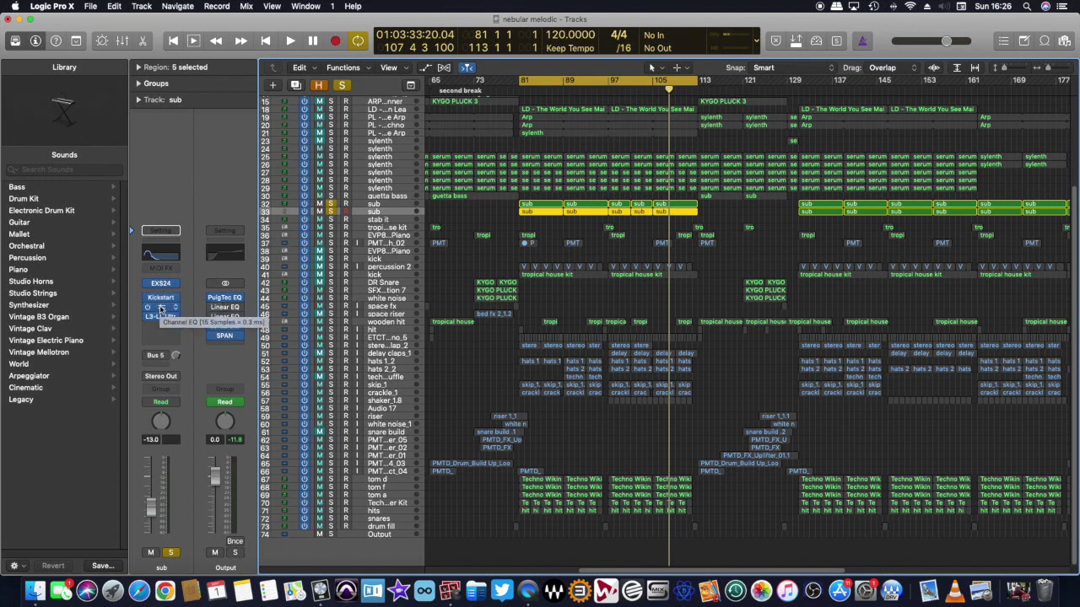
click(161, 309)
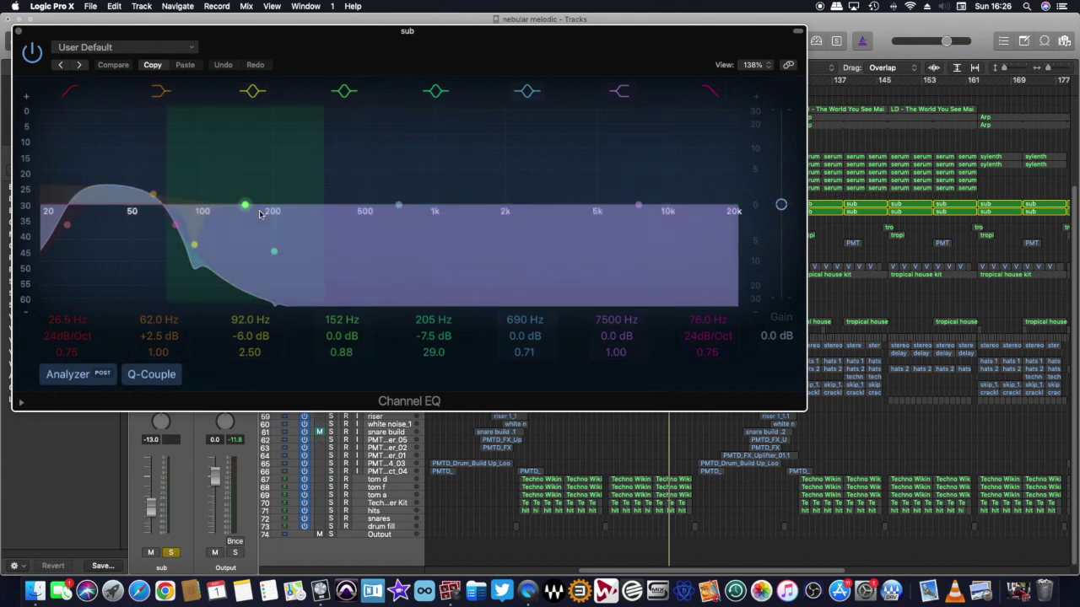
click(19, 32)
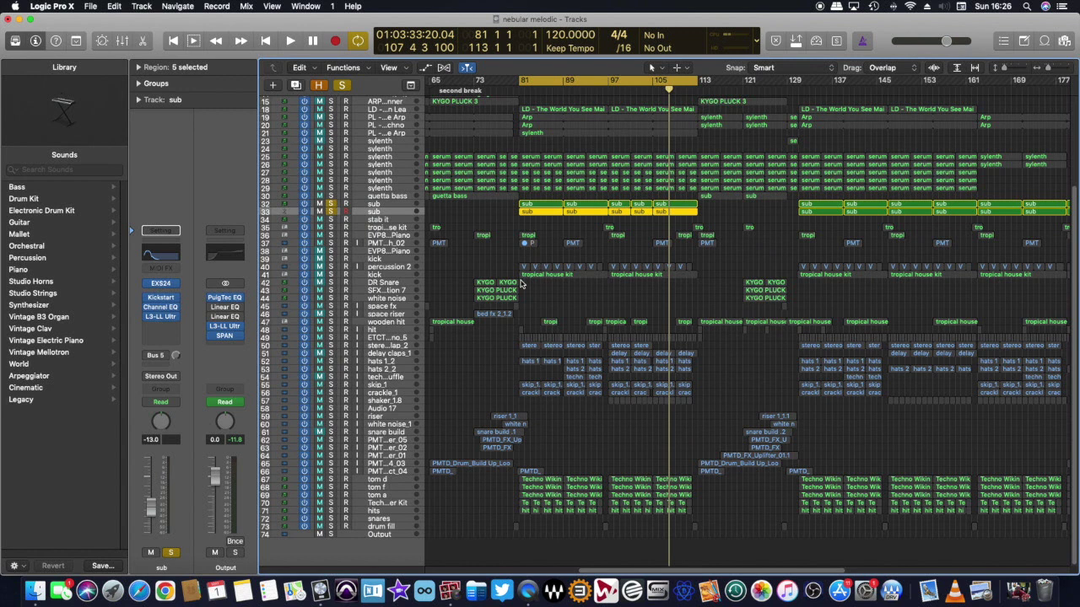
click(330, 208)
key(space)
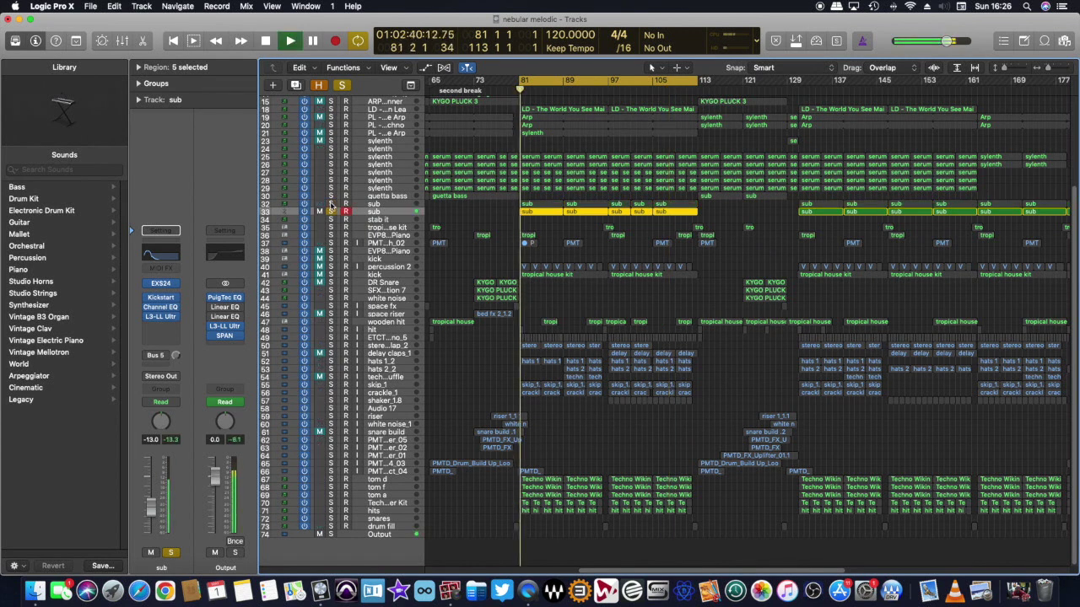